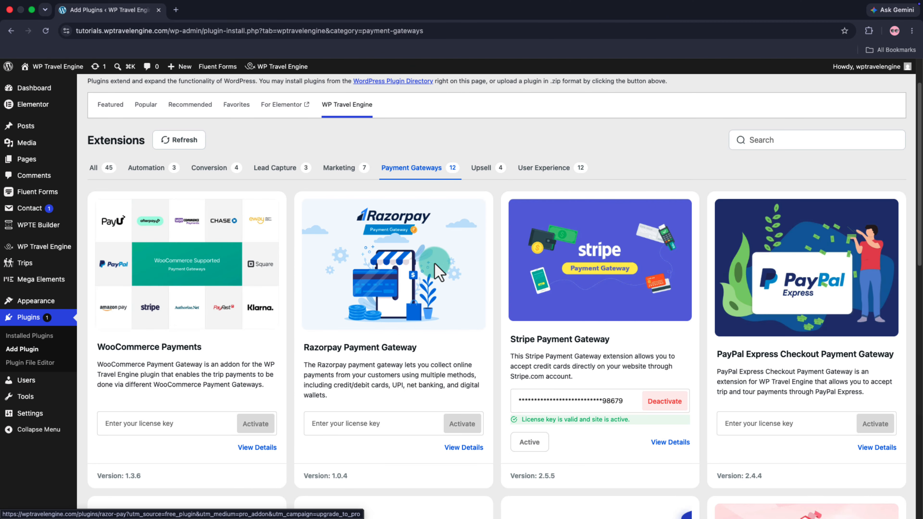
Check the license and activation status of the Stripe Payment Gateway extension among the payment gateway extensions
{"action": "scroll", "coordinate": [529, 288], "scroll_direction": "down", "scroll_amount": 3}
{"action": "left_click_drag", "start_coordinate": [634, 278], "coordinate": [494, 270]}
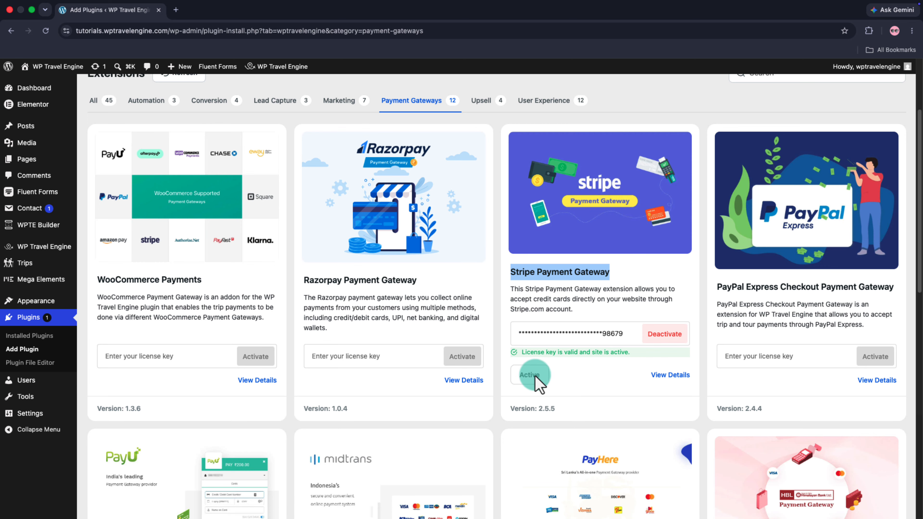
{"action": "left_click", "coordinate": [590, 379]}
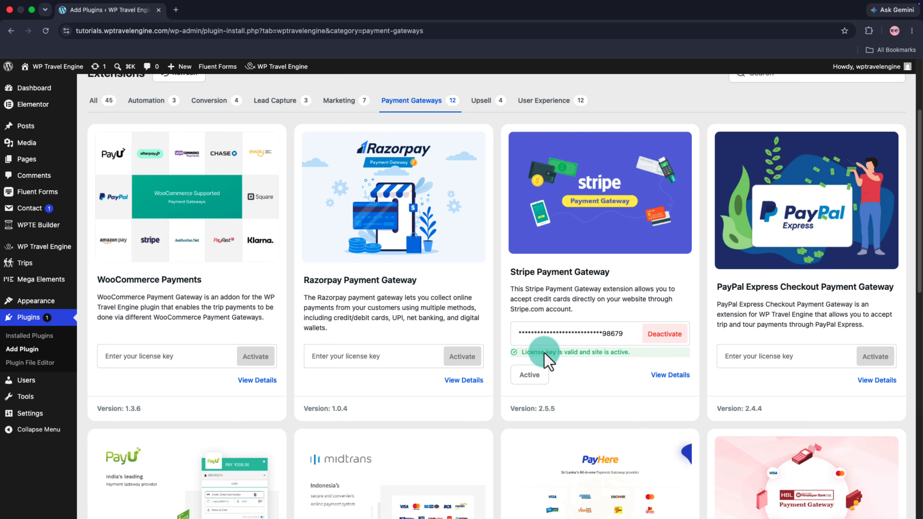
{"action": "scroll", "coordinate": [153, 167], "scroll_direction": "up", "scroll_amount": 1}
Open the general payment settings of WP Travel Engine from the WordPress dashboard
{"action": "left_click", "coordinate": [29, 89]}
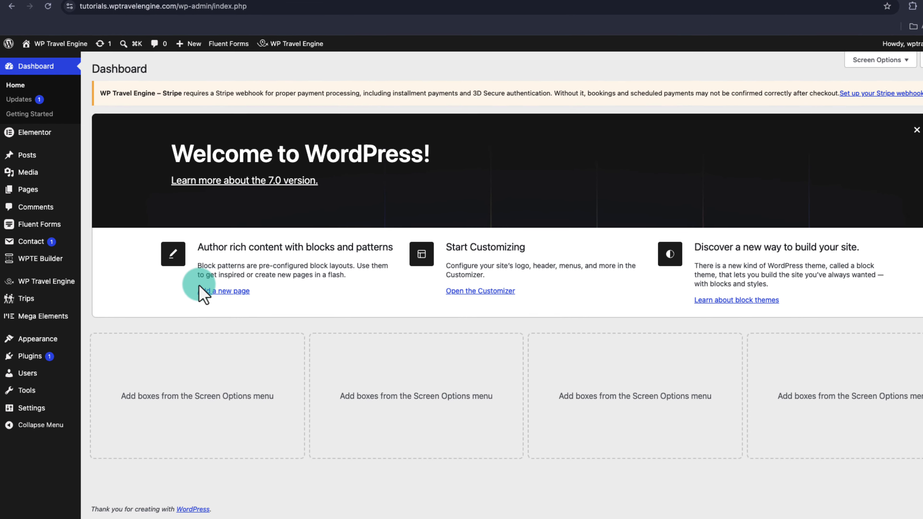
{"action": "left_click", "coordinate": [60, 294]}
{"action": "mouse_move", "coordinate": [77, 236]}
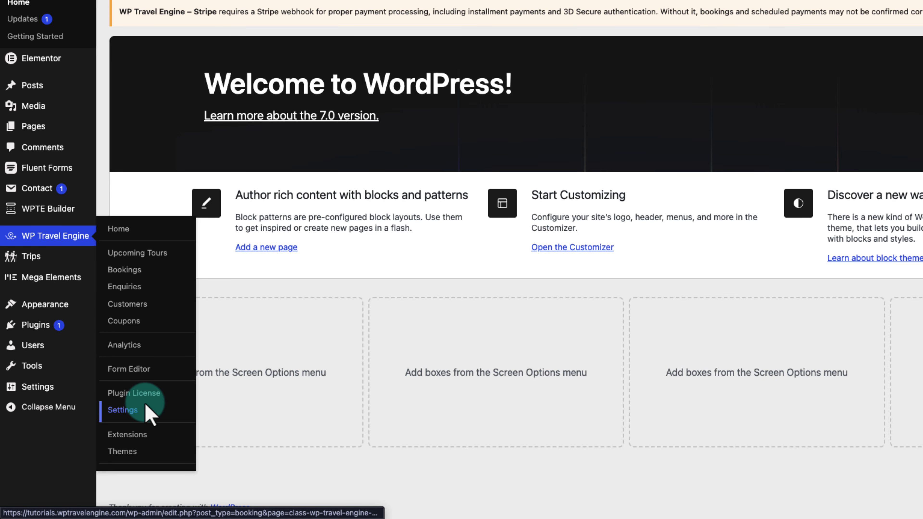
{"action": "left_click", "coordinate": [146, 406]}
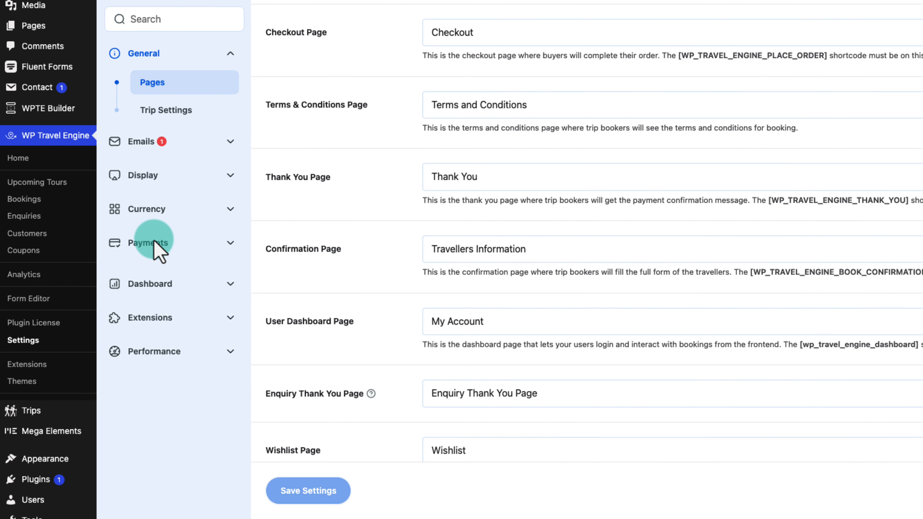
{"action": "left_click", "coordinate": [154, 242]}
{"action": "left_click", "coordinate": [149, 218]}
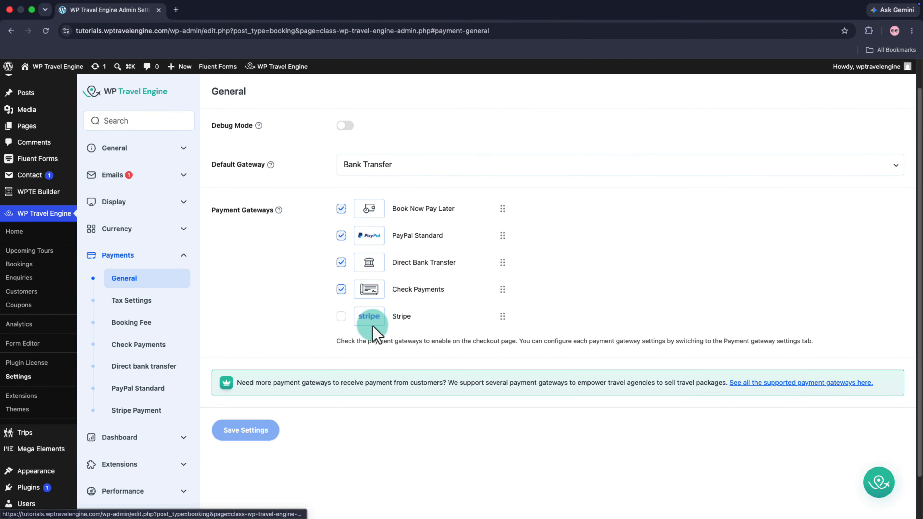
Enable Stripe as a payment gateway, make it the default gateway, and save the settings
{"action": "left_click", "coordinate": [342, 316]}
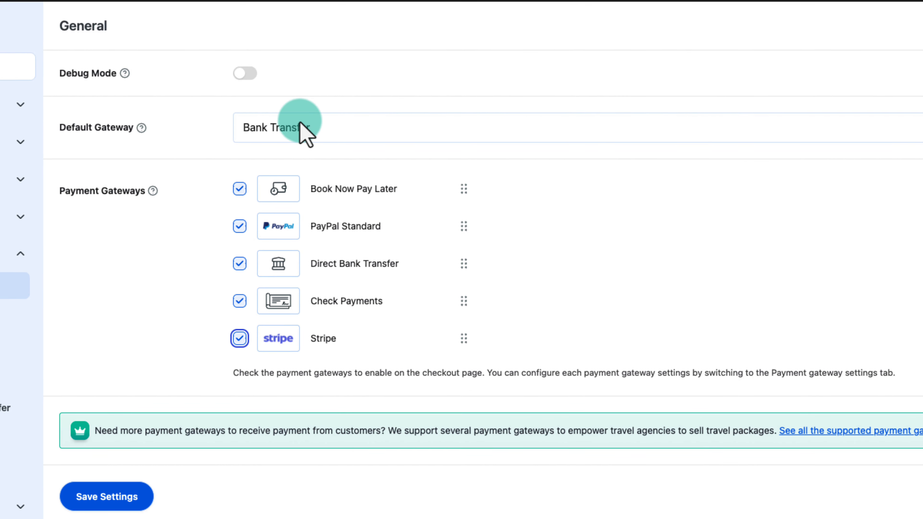
{"action": "left_click", "coordinate": [304, 133]}
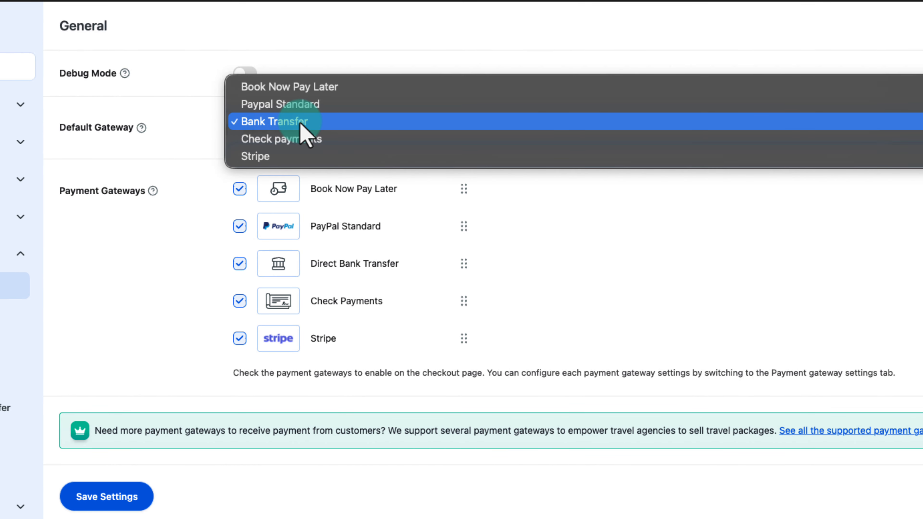
{"action": "left_click", "coordinate": [289, 157]}
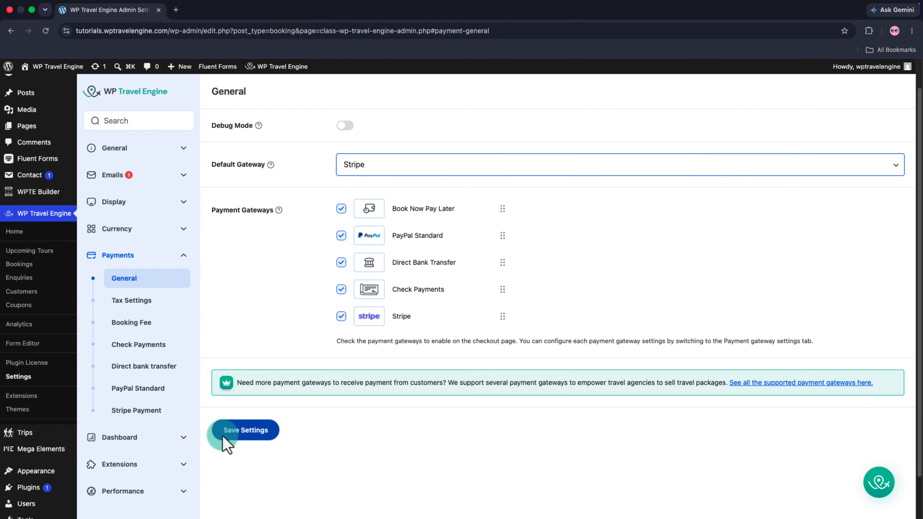
{"action": "left_click", "coordinate": [78, 500]}
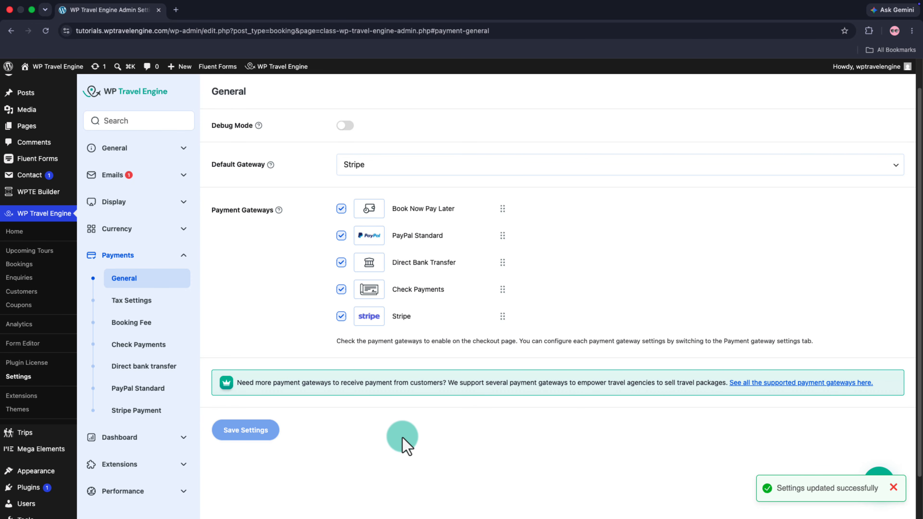
Open the plugin's Stripe Payment settings, and copy the publishable key from the developer API keys in the Stripe dashboard
{"action": "left_click", "coordinate": [128, 411]}
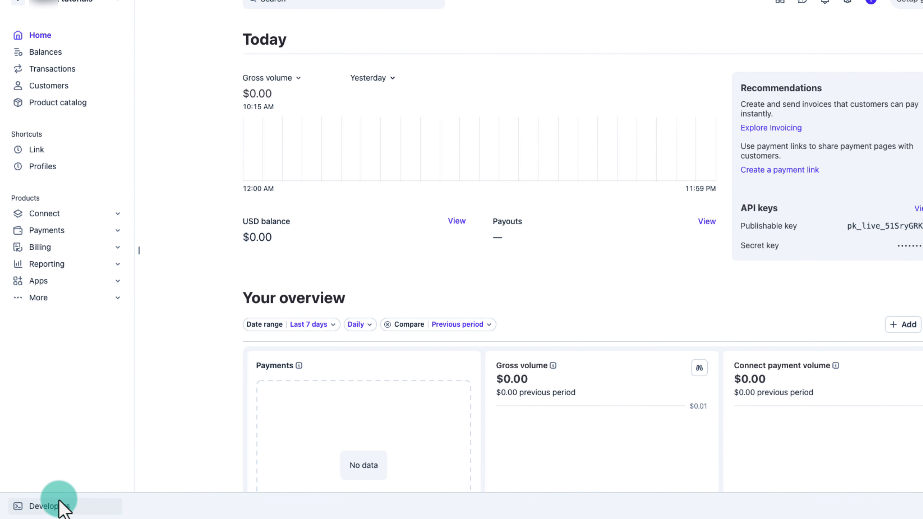
{"action": "left_click", "coordinate": [60, 507]}
{"action": "left_click", "coordinate": [52, 441]}
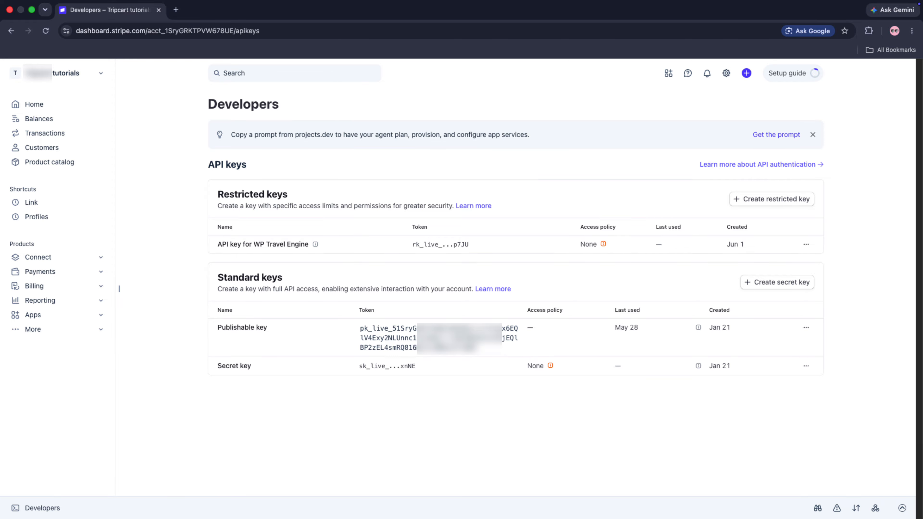
{"action": "left_click", "coordinate": [399, 347]}
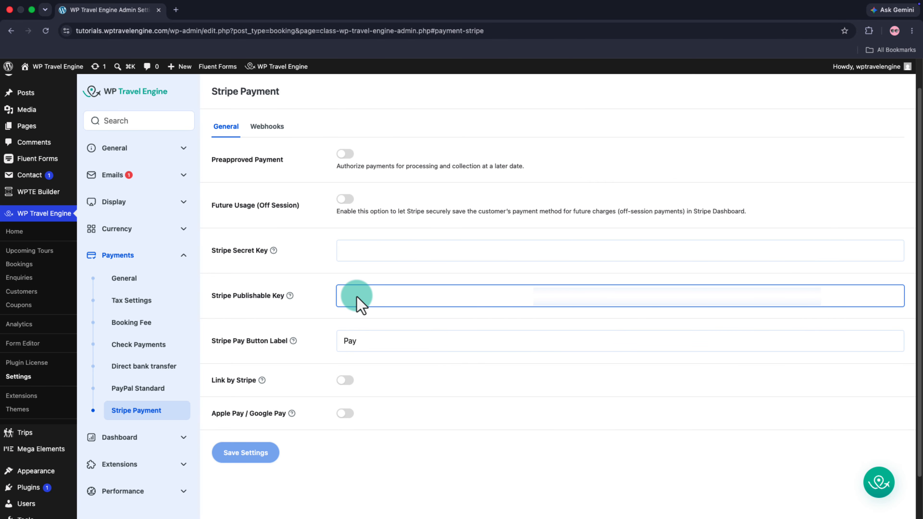
Back in the WP Travel Engine Stripe Payment settings, paste the Stripe publishable key and the Stripe secret key into their fields
{"action": "key", "text": "super+v"}
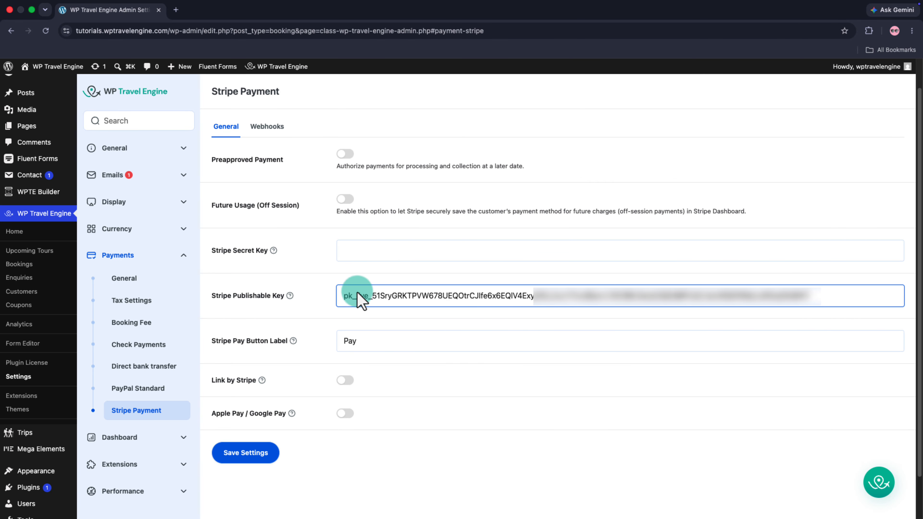
{"action": "left_click", "coordinate": [347, 251]}
{"action": "key", "text": "super+v"}
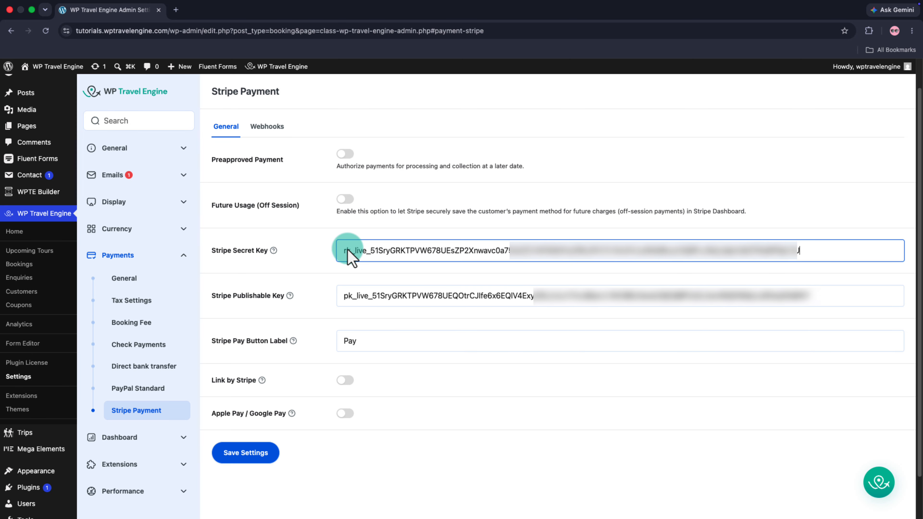
{"action": "left_click", "coordinate": [354, 276]}
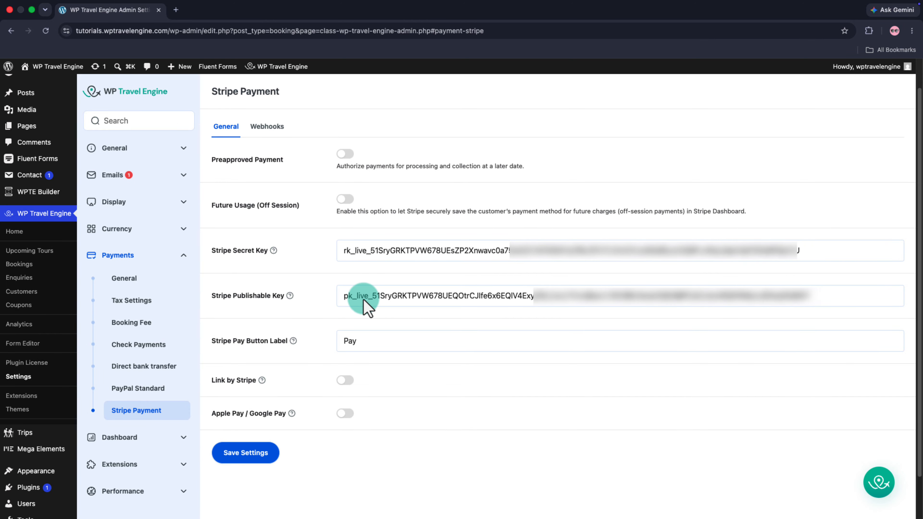
Review the Stripe pay button label and save the Stripe payment settings
{"action": "left_click", "coordinate": [345, 343]}
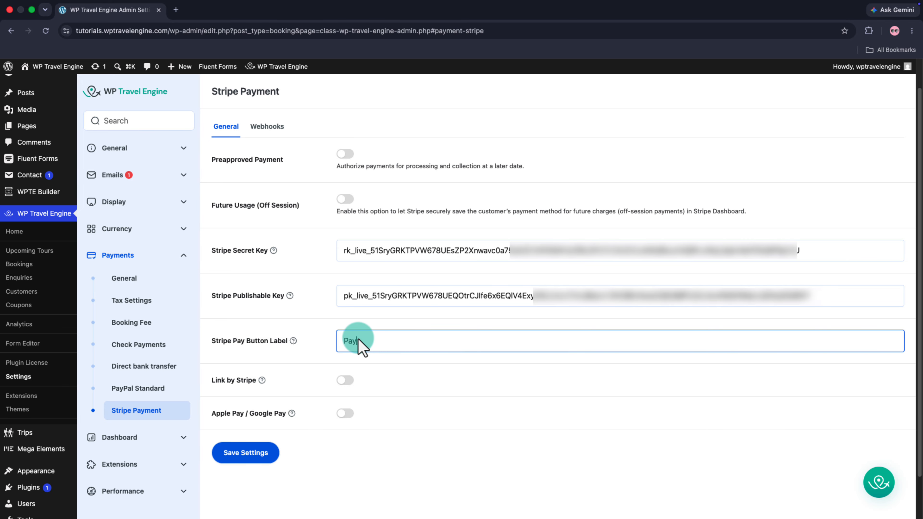
{"action": "double_click", "coordinate": [354, 345]}
{"action": "left_click", "coordinate": [331, 337]}
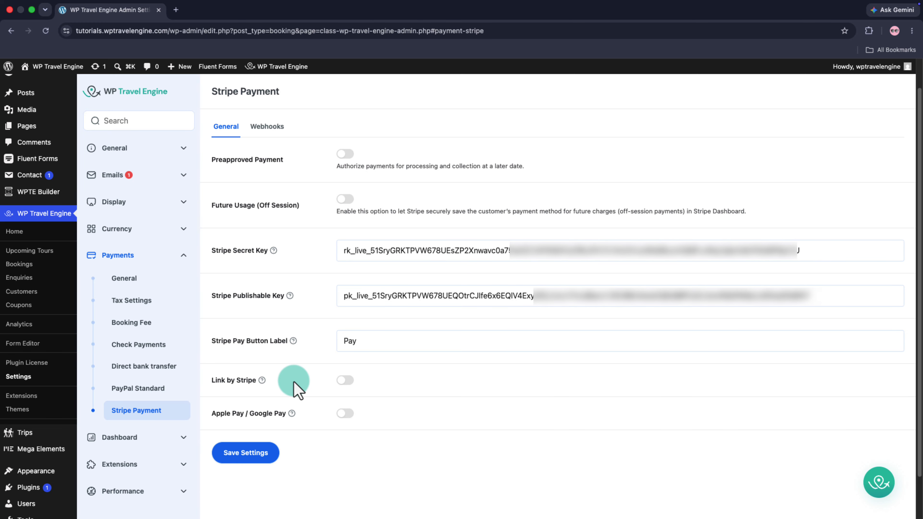
{"action": "left_click", "coordinate": [219, 450]}
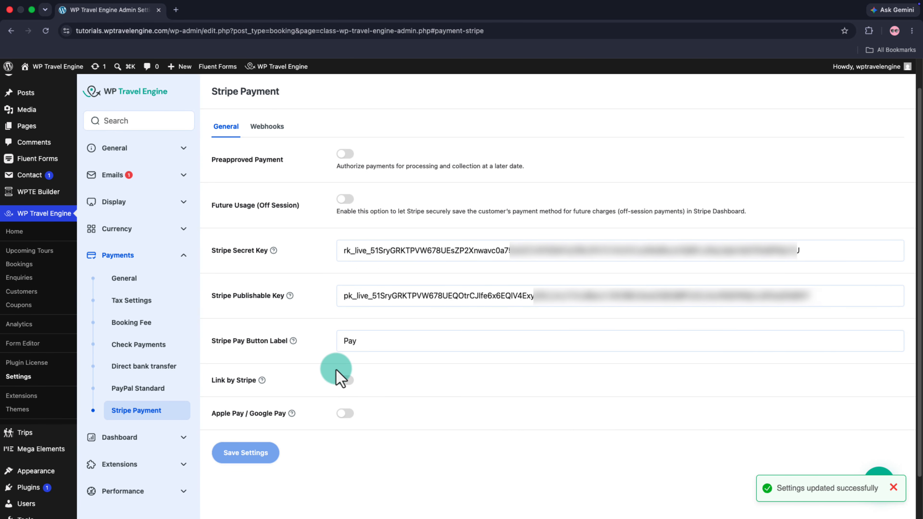
Copy the webhook endpoint URL from the Stripe Payment settings and start adding an event destination under webhooks in the Stripe dashboard
{"action": "left_click", "coordinate": [261, 132]}
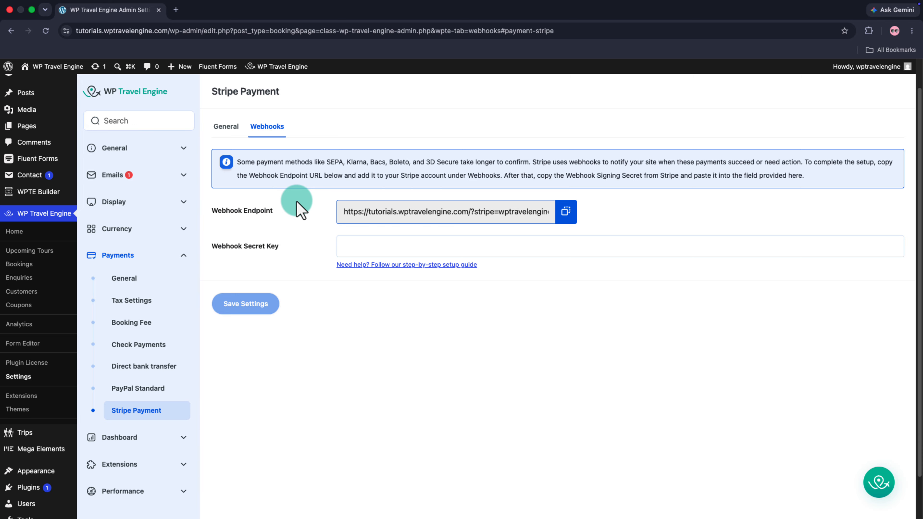
{"action": "left_click", "coordinate": [568, 213]}
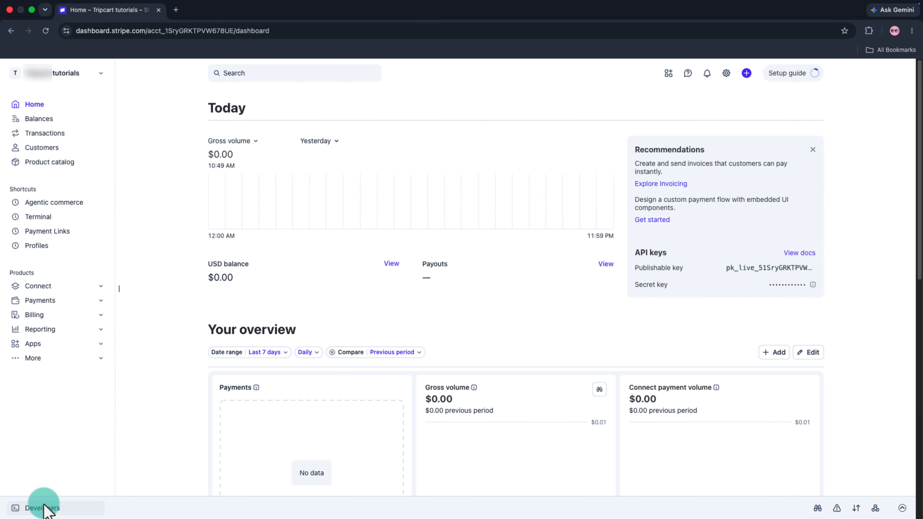
{"action": "left_click", "coordinate": [43, 507]}
{"action": "left_click", "coordinate": [73, 310]}
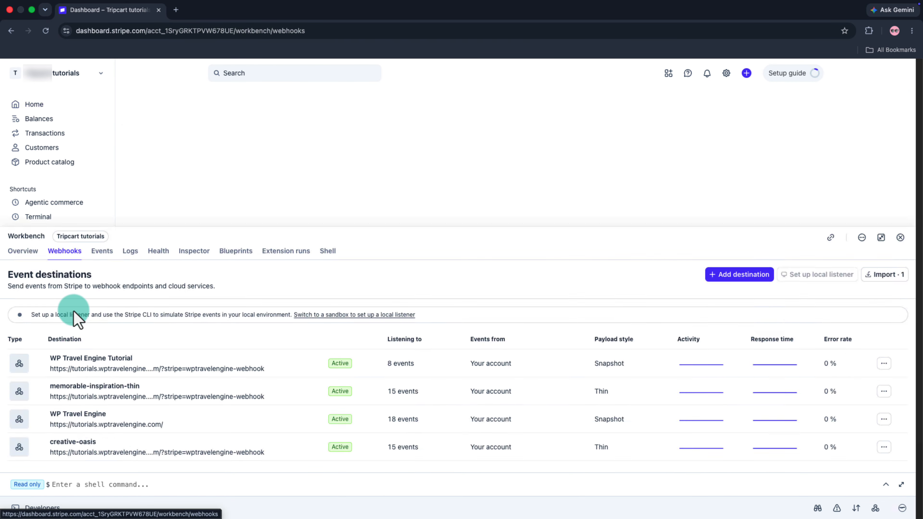
{"action": "left_click", "coordinate": [722, 110]}
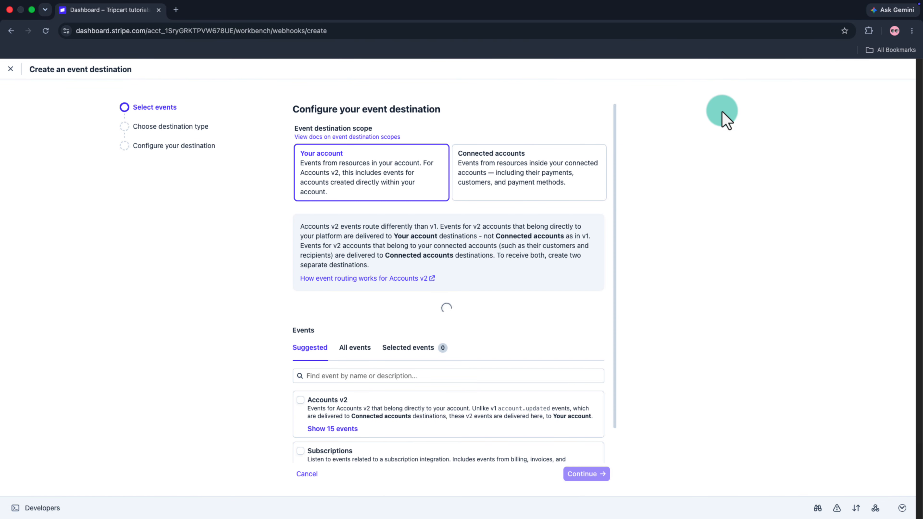
Select all Payment Intent events for the new event destination and proceed to its destination configuration
{"action": "left_click", "coordinate": [354, 363]}
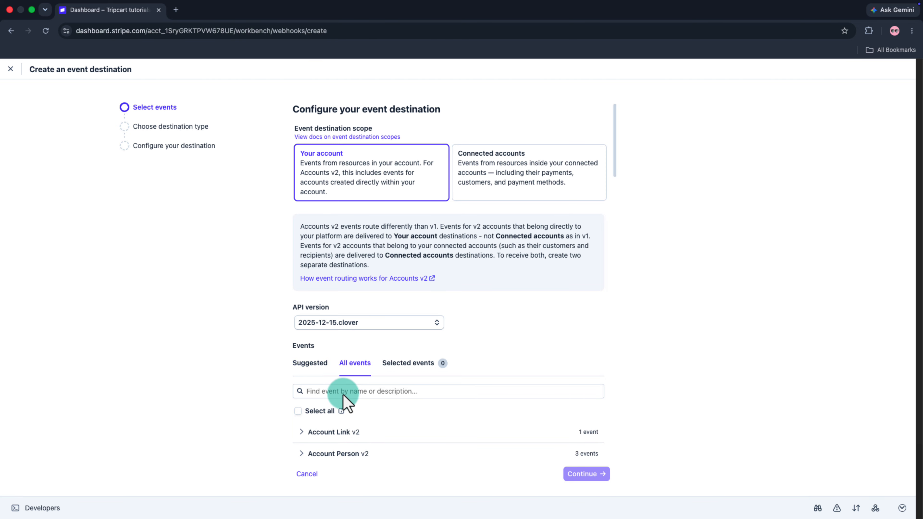
{"action": "scroll", "coordinate": [341, 396], "scroll_direction": "down", "scroll_amount": 3}
{"action": "scroll", "coordinate": [341, 398], "scroll_direction": "down", "scroll_amount": 15}
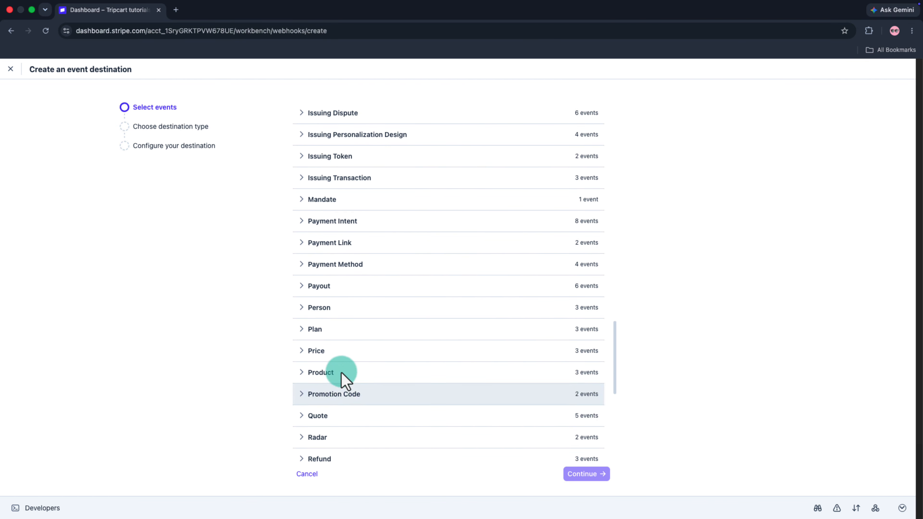
{"action": "left_click", "coordinate": [308, 222]}
{"action": "left_click", "coordinate": [307, 240]}
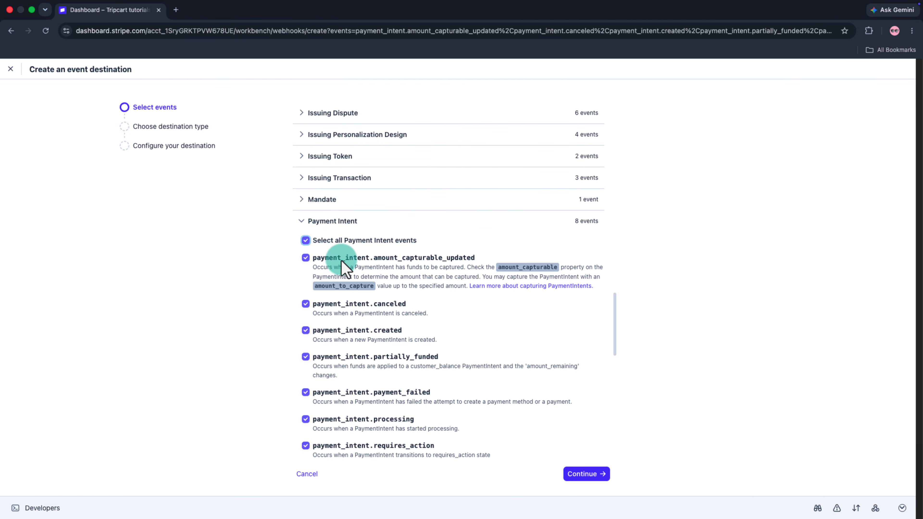
{"action": "left_click", "coordinate": [606, 473]}
{"action": "left_click", "coordinate": [607, 474]}
{"action": "left_click", "coordinate": [370, 223]}
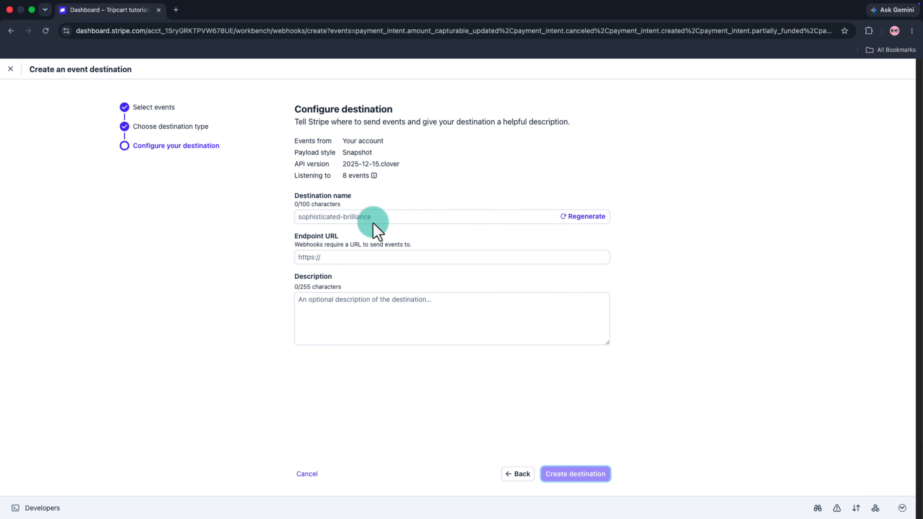
{"action": "type", "text": "Tutorial"}
{"action": "left_click", "coordinate": [360, 264]}
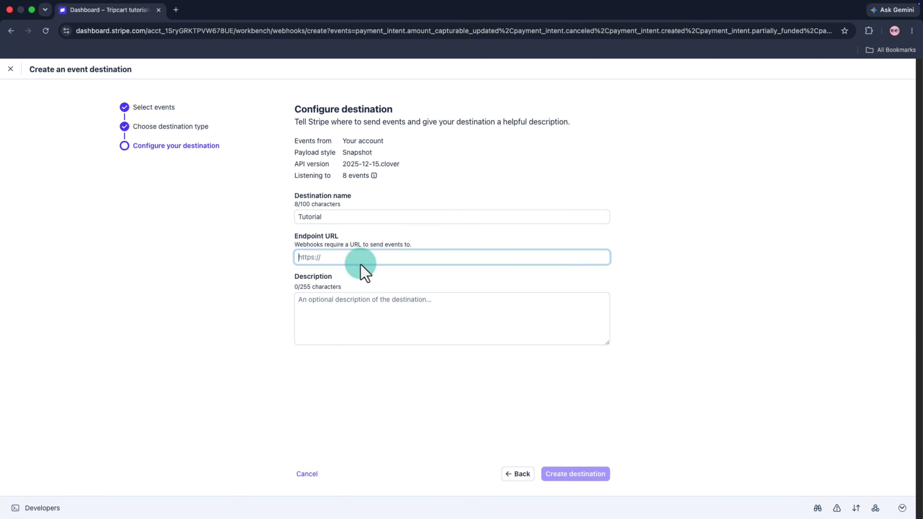
{"action": "key", "text": "super+v"}
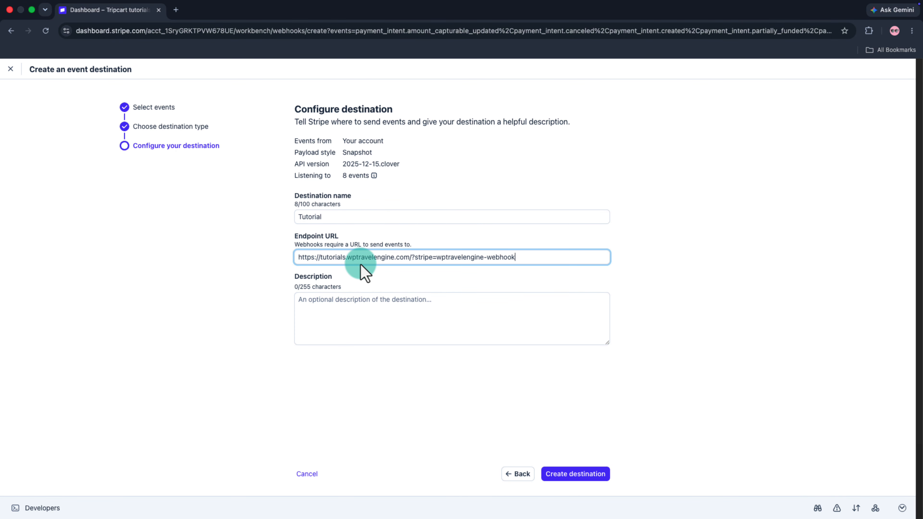
{"action": "left_click", "coordinate": [569, 469]}
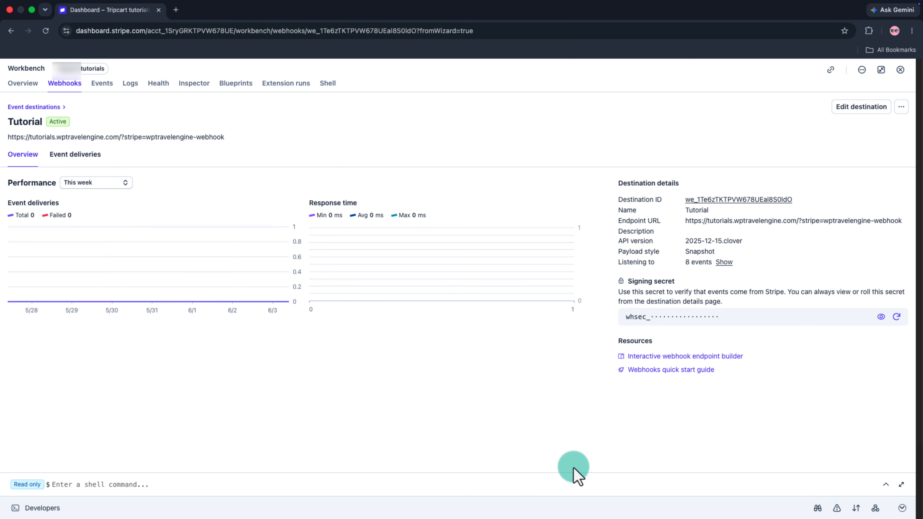
Reveal and copy the signing secret of the Tutorial webhook destination
{"action": "left_click", "coordinate": [882, 317]}
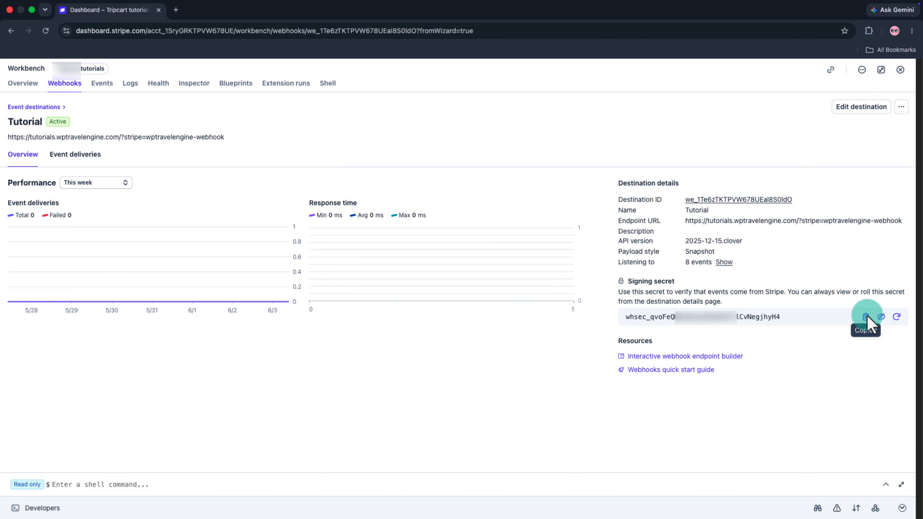
{"action": "left_click", "coordinate": [866, 316]}
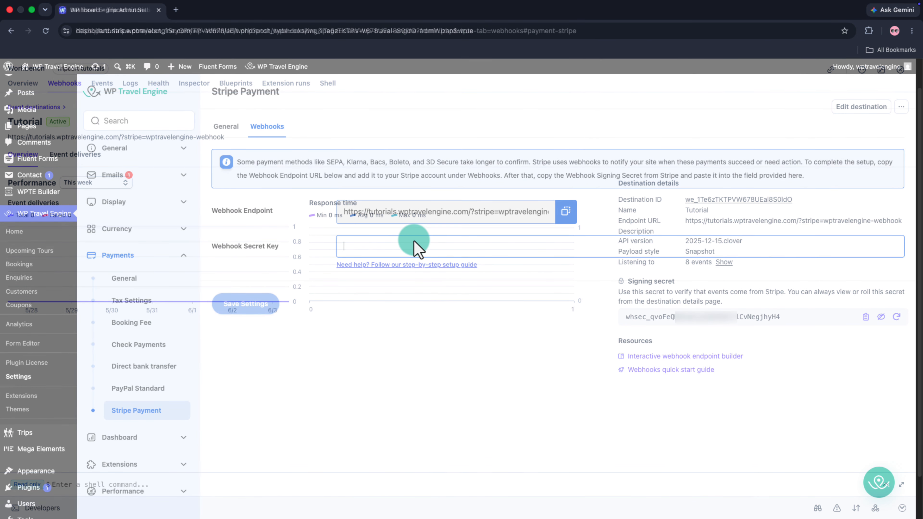